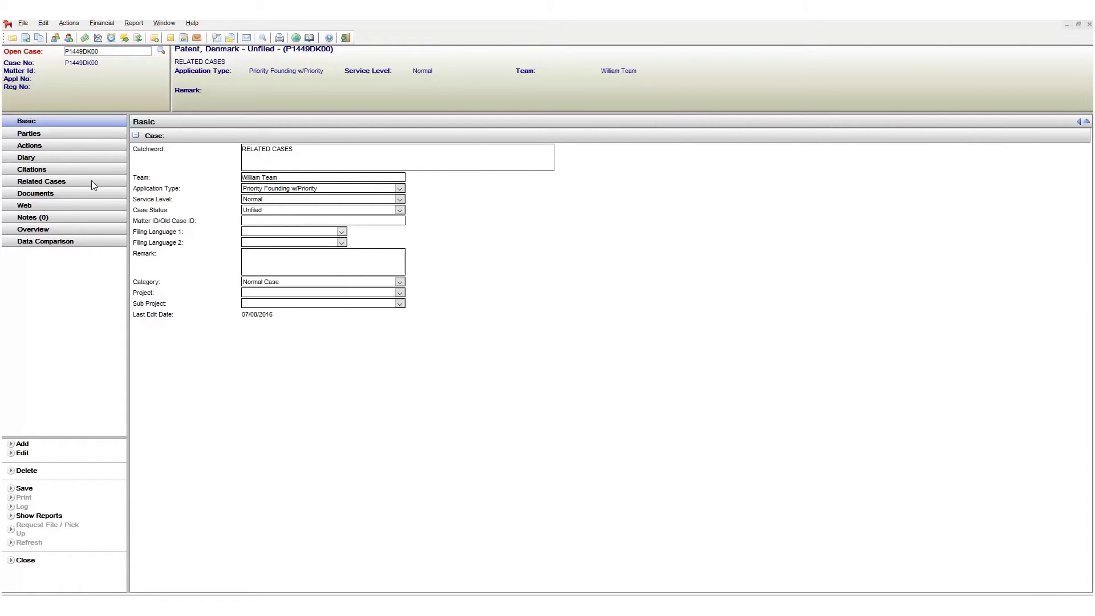
Show the related cases of P1449DK00, sort them by case number and select the TM2100ZA01 record.
{"action": "left_click", "coordinate": [91, 181]}
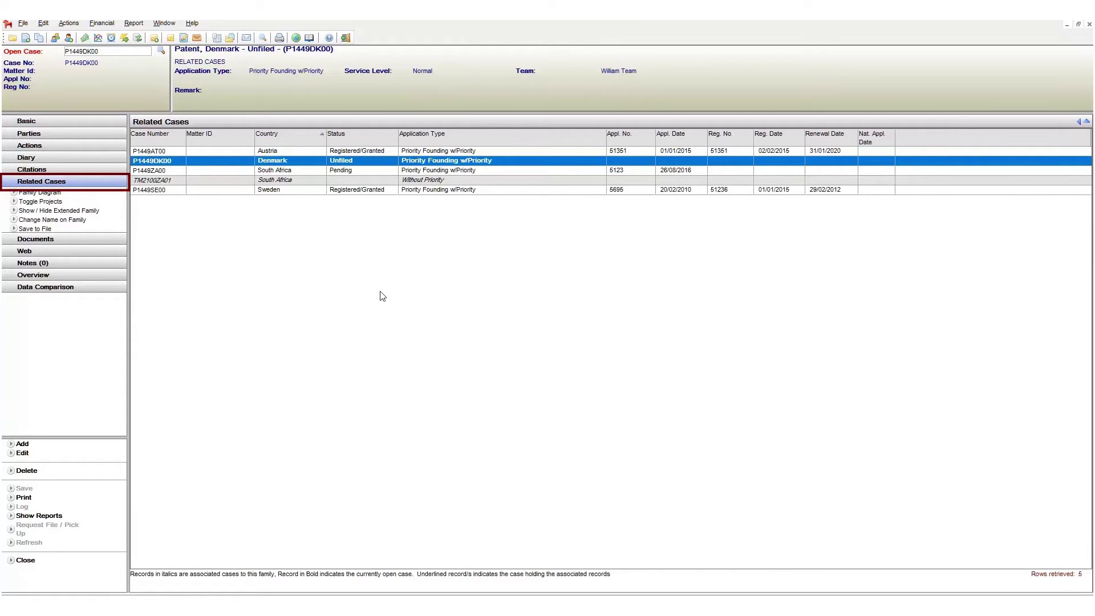
{"action": "left_click", "coordinate": [162, 135]}
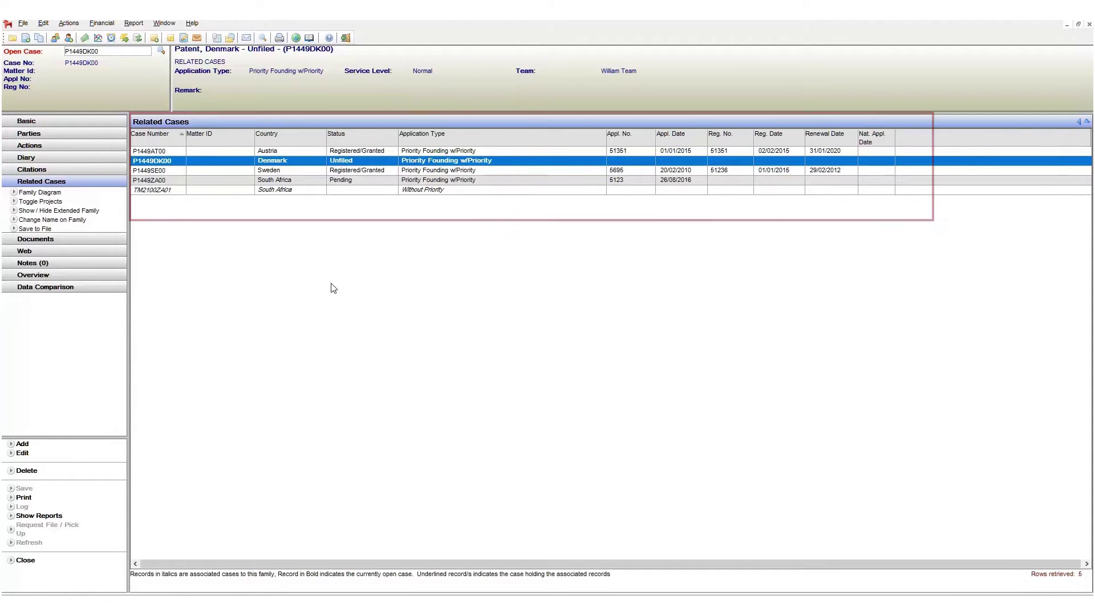
{"action": "left_click", "coordinate": [374, 190]}
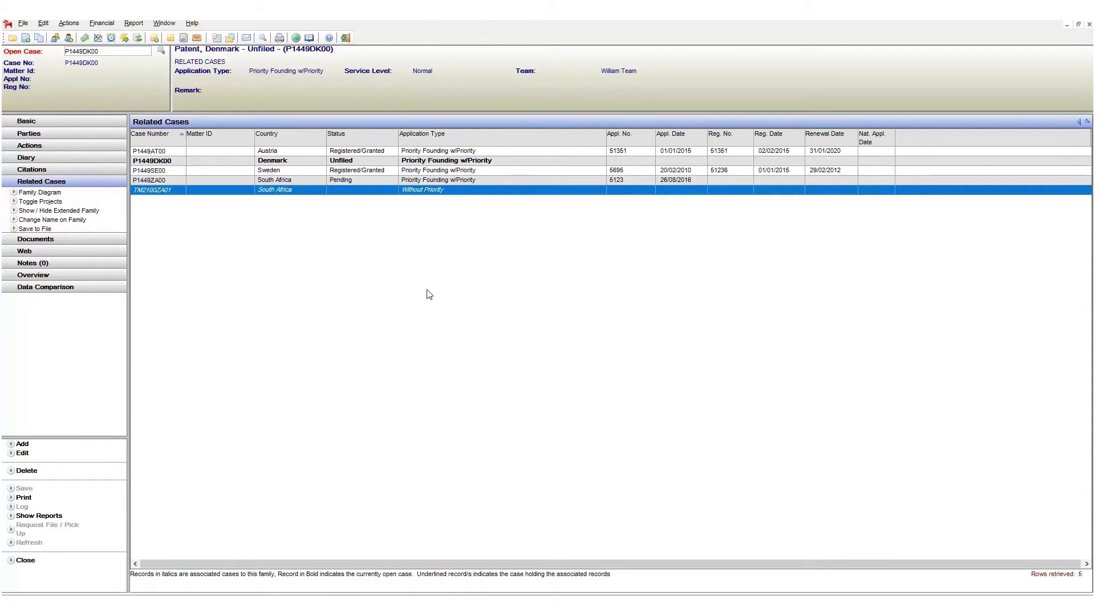
{"action": "double_click", "coordinate": [376, 152]}
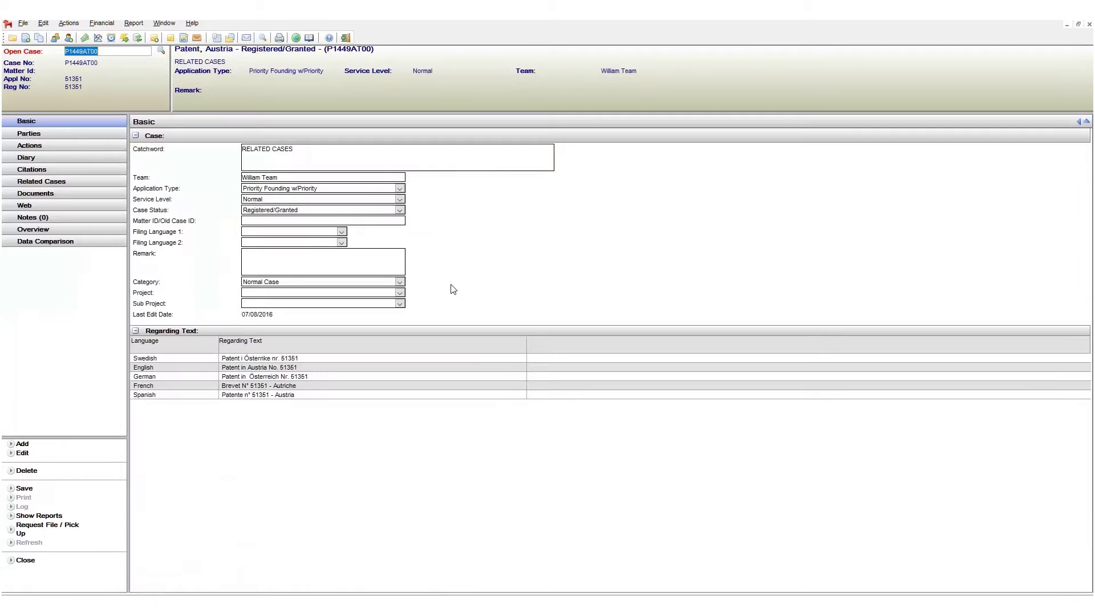
{"action": "left_click", "coordinate": [87, 182]}
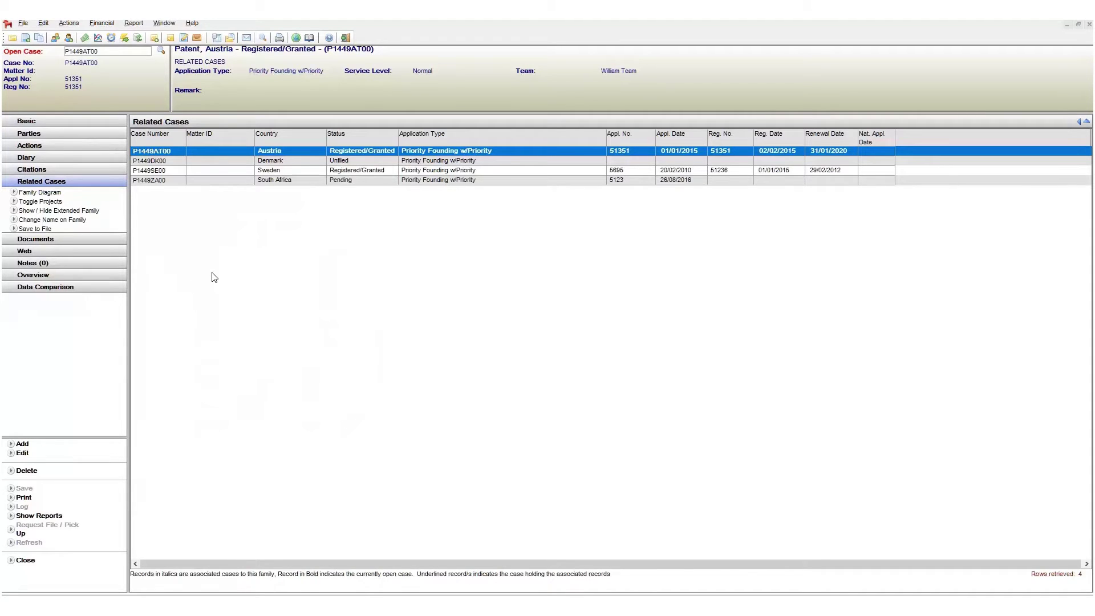
{"action": "left_click", "coordinate": [272, 357]}
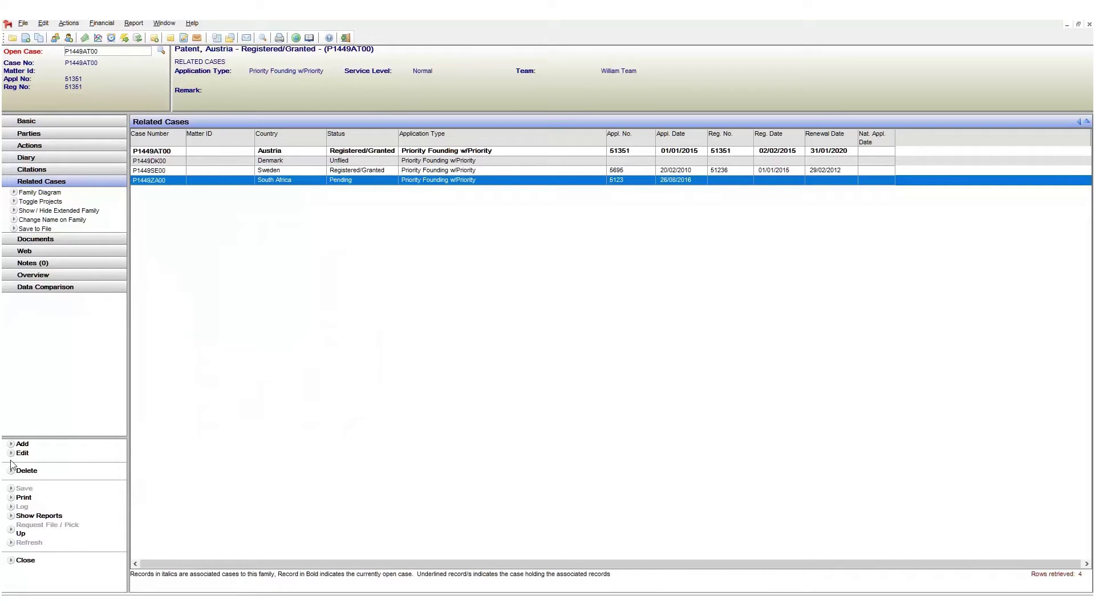
Start adding a related case, search trademark cases with catchword RELATED and pick TM2100ZA01.
{"action": "left_click", "coordinate": [24, 445]}
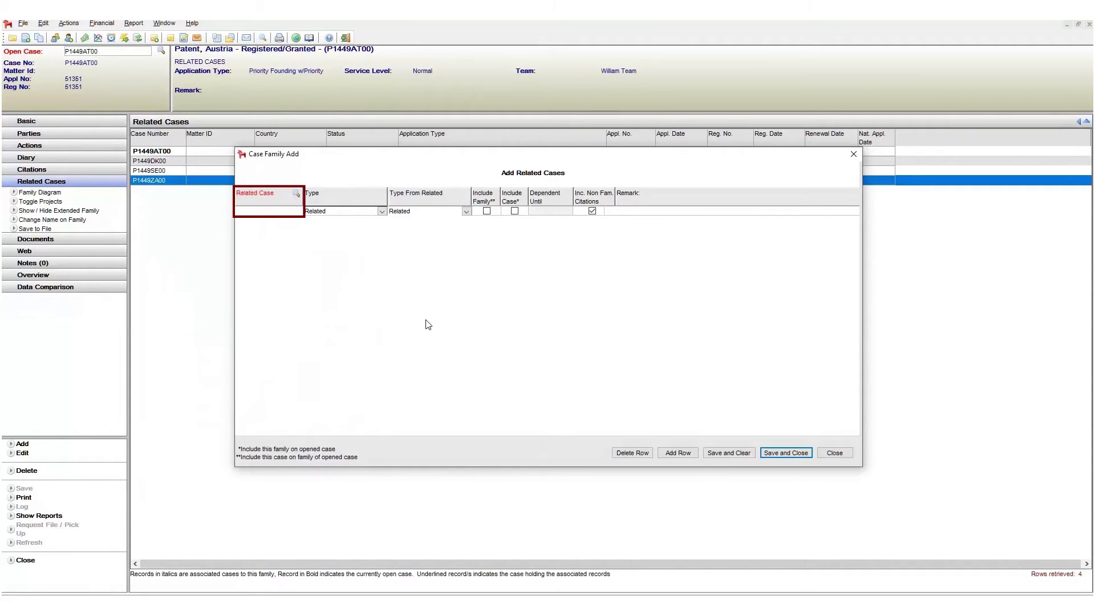
{"action": "left_click", "coordinate": [287, 212]}
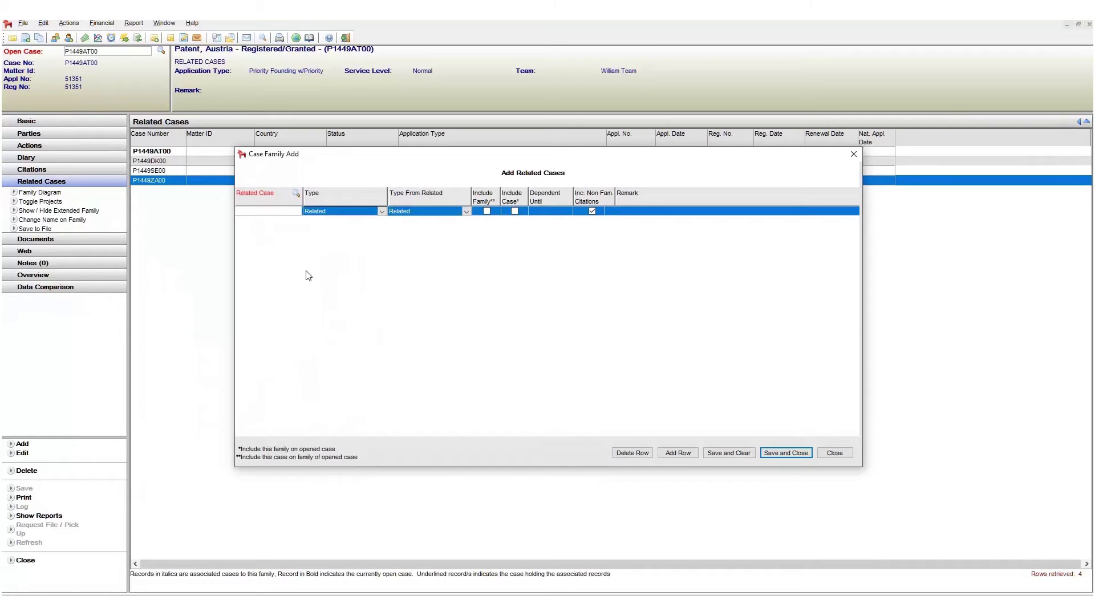
{"action": "type", "text": "tm100se"}
{"action": "left_click", "coordinate": [296, 193]}
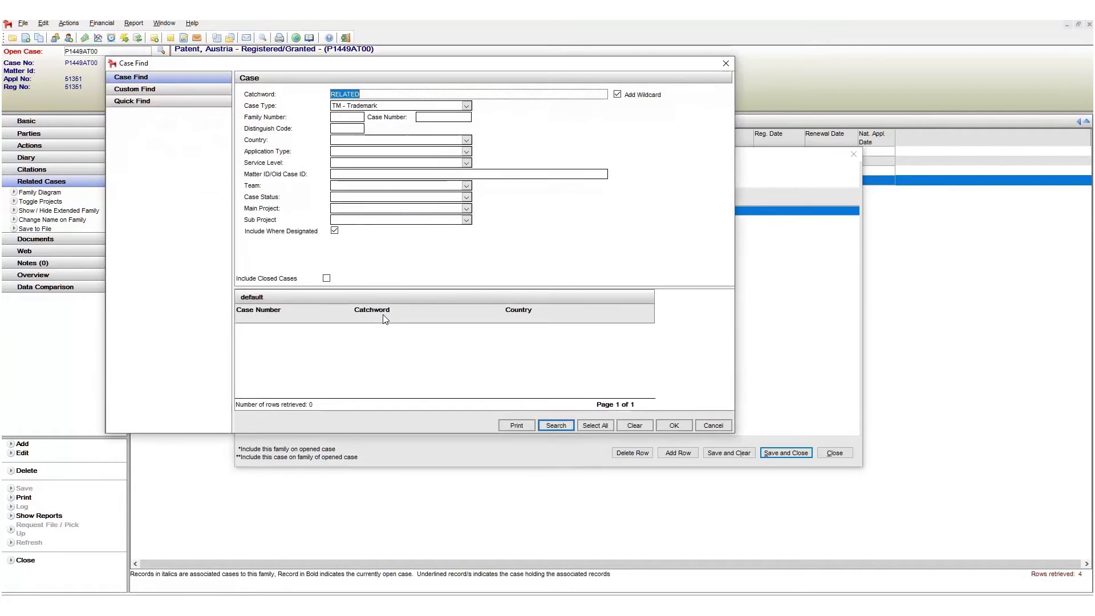
{"action": "left_click", "coordinate": [564, 429]}
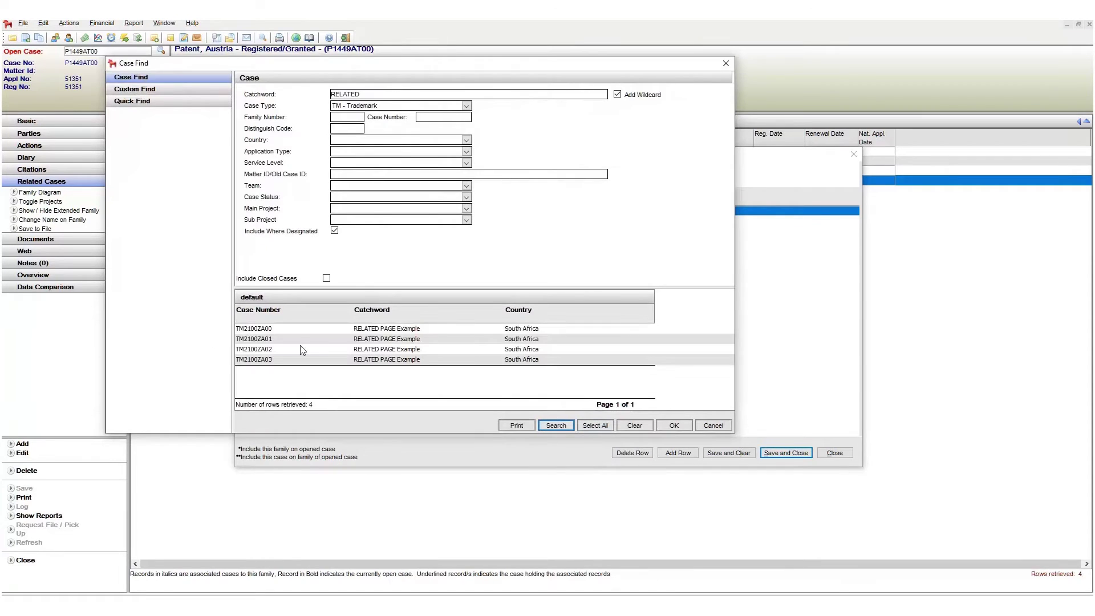
{"action": "double_click", "coordinate": [325, 341]}
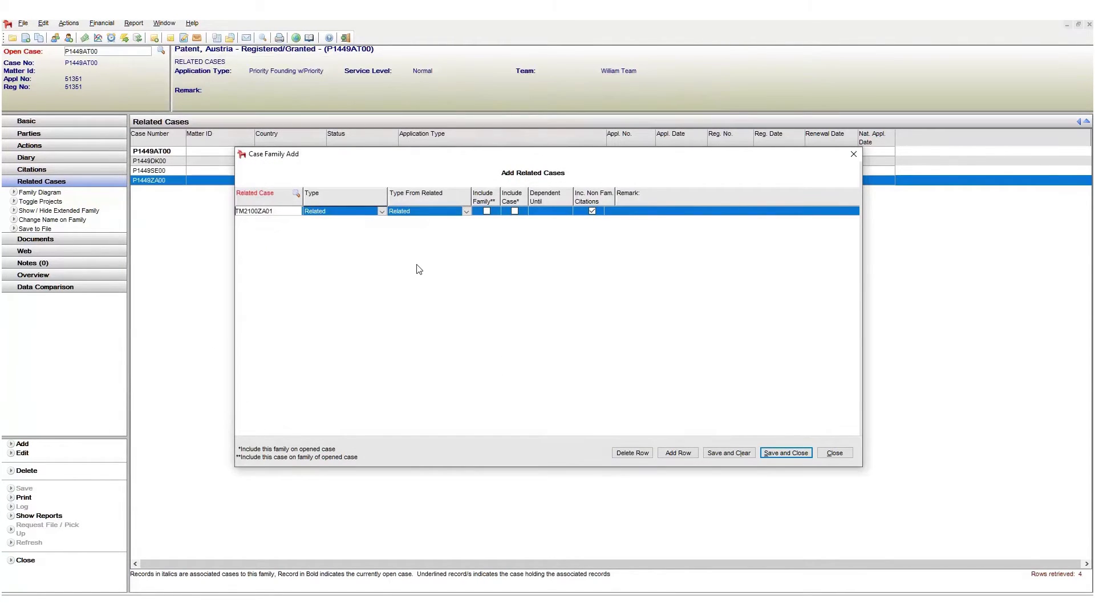
Keep the relation type as Related, look up and pick TM2100ZA01 again, and save the new related case.
{"action": "left_click", "coordinate": [381, 213]}
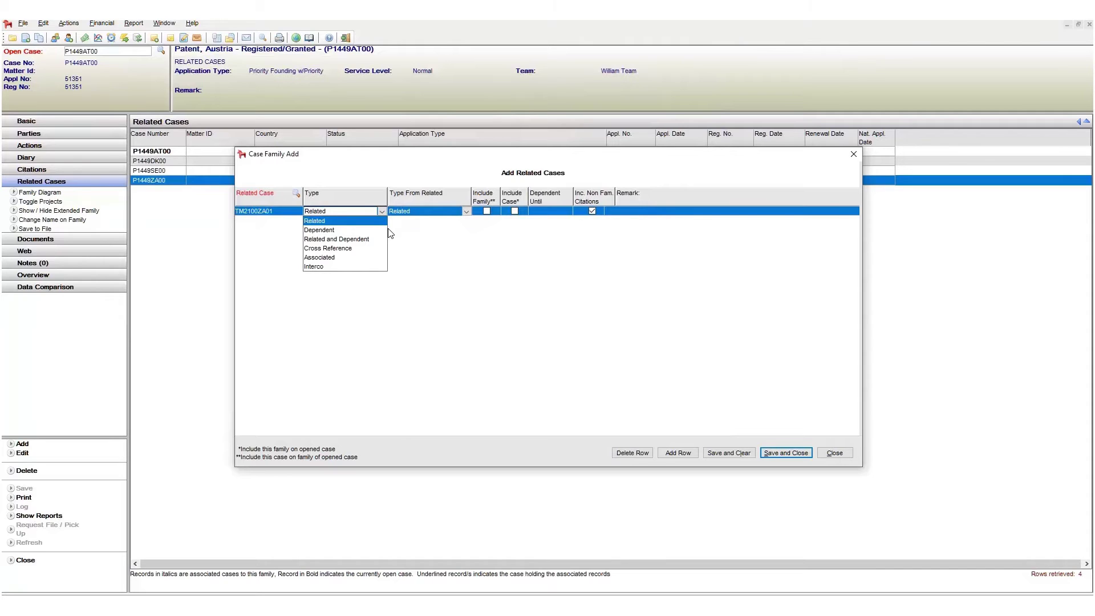
{"action": "left_click", "coordinate": [390, 233]}
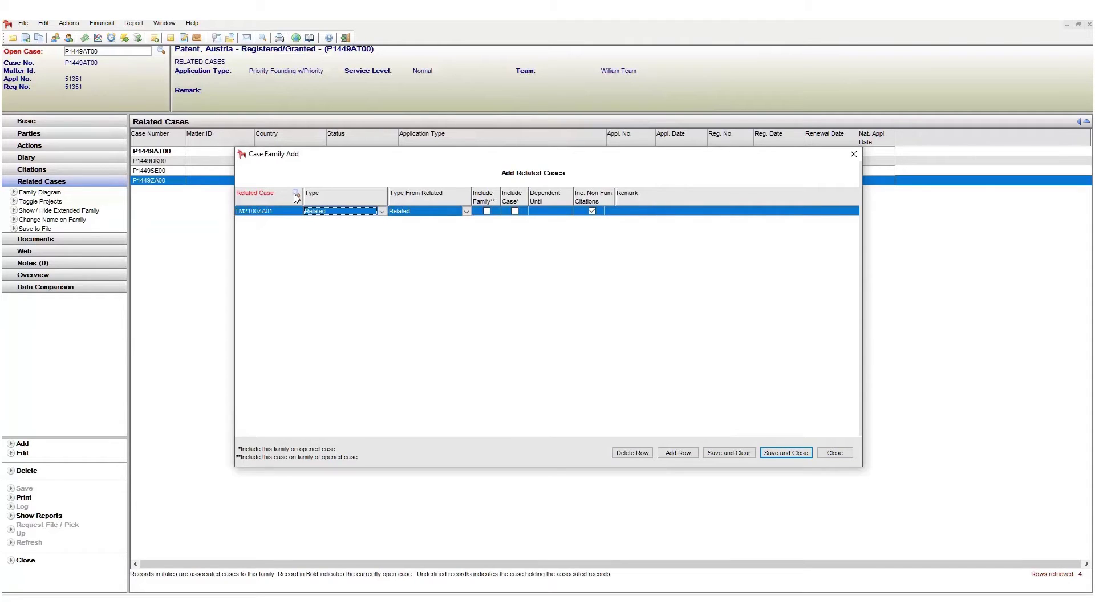
{"action": "left_click", "coordinate": [295, 194]}
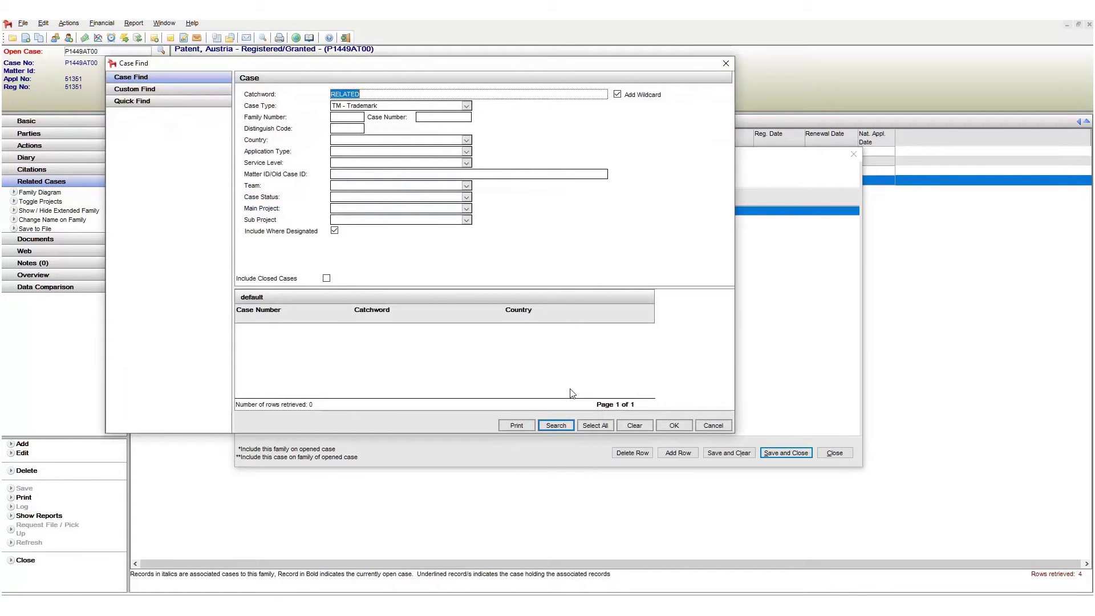
{"action": "left_click", "coordinate": [557, 425]}
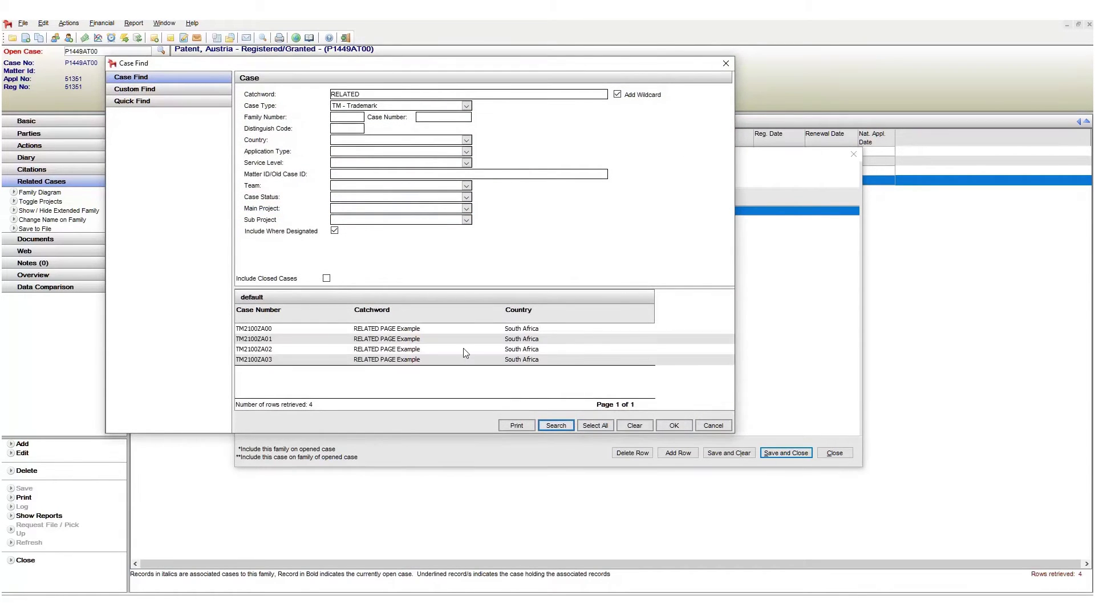
{"action": "double_click", "coordinate": [463, 338]}
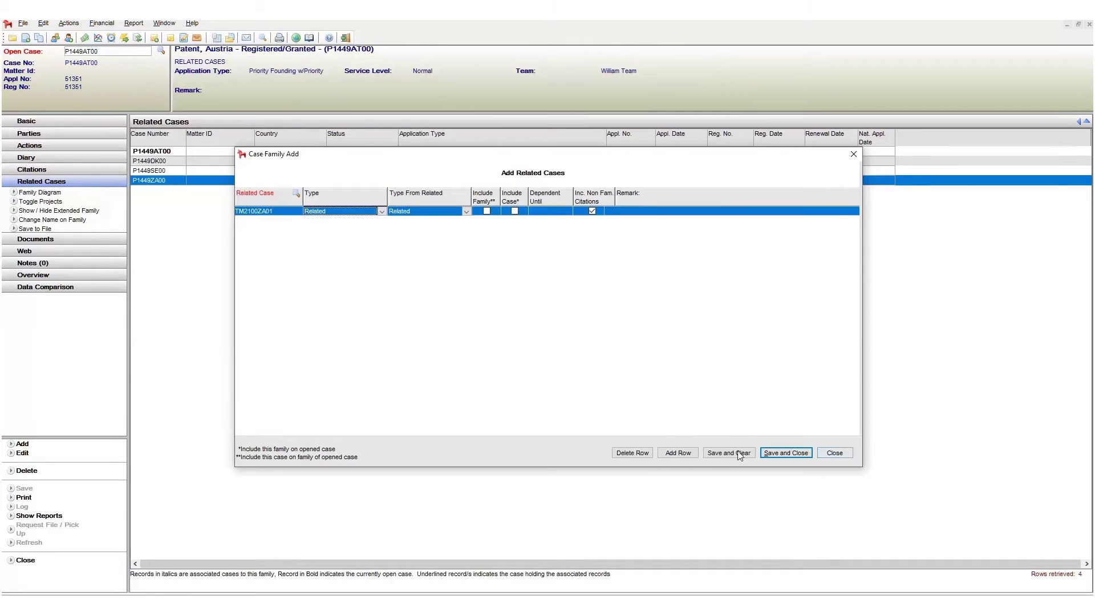
{"action": "left_click", "coordinate": [767, 454]}
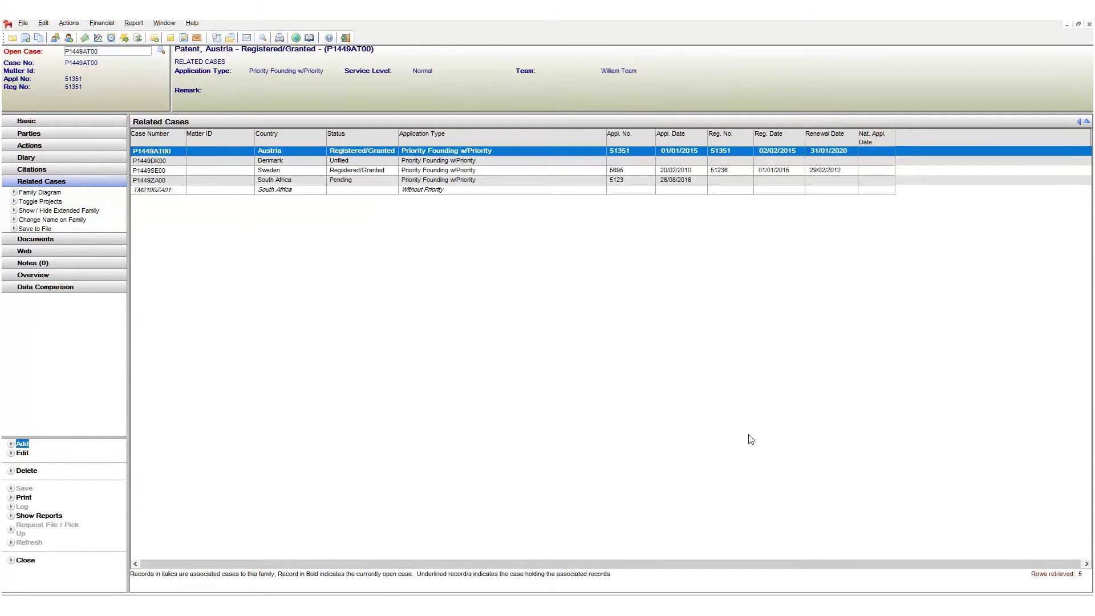
Open TM2100ZA01 to check the link from its own related cases, and return to case P1449AT00.
{"action": "double_click", "coordinate": [239, 191]}
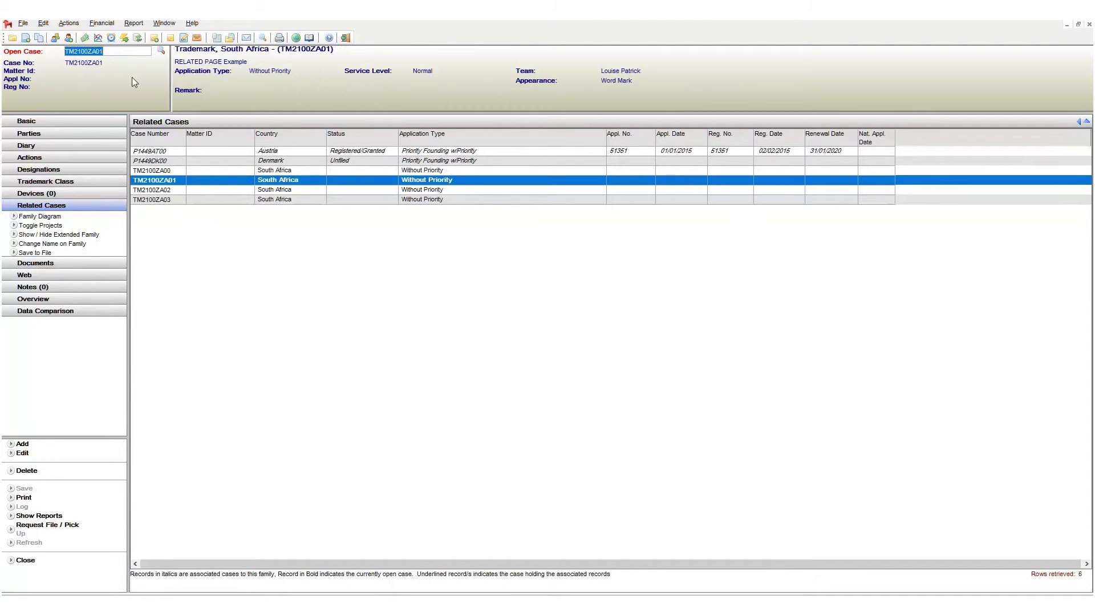
{"action": "left_click", "coordinate": [23, 24]}
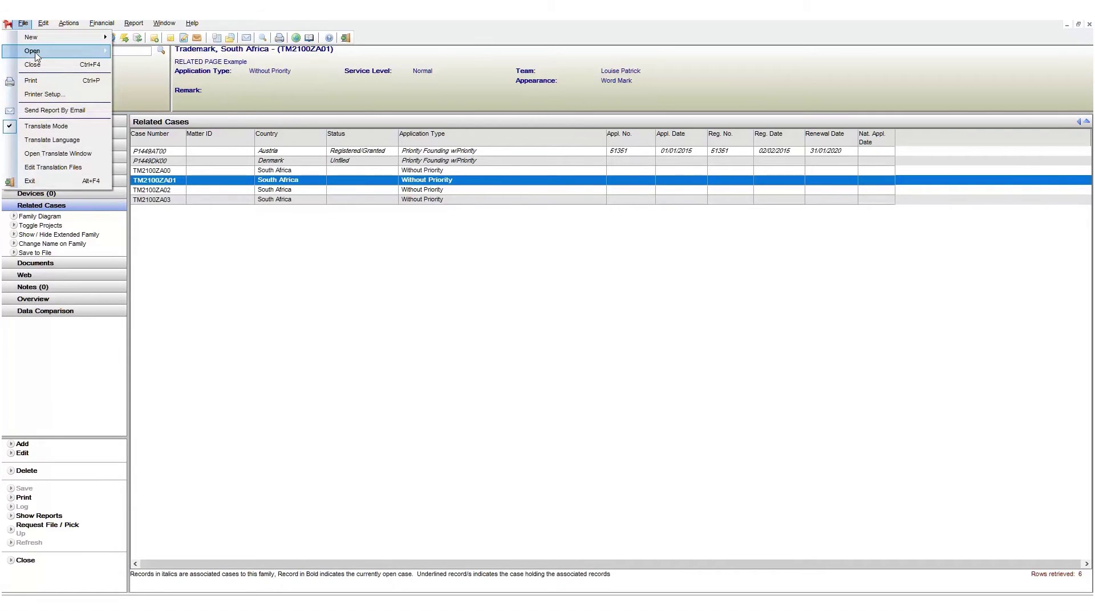
{"action": "mouse_move", "coordinate": [57, 32]}
{"action": "left_click", "coordinate": [175, 75]}
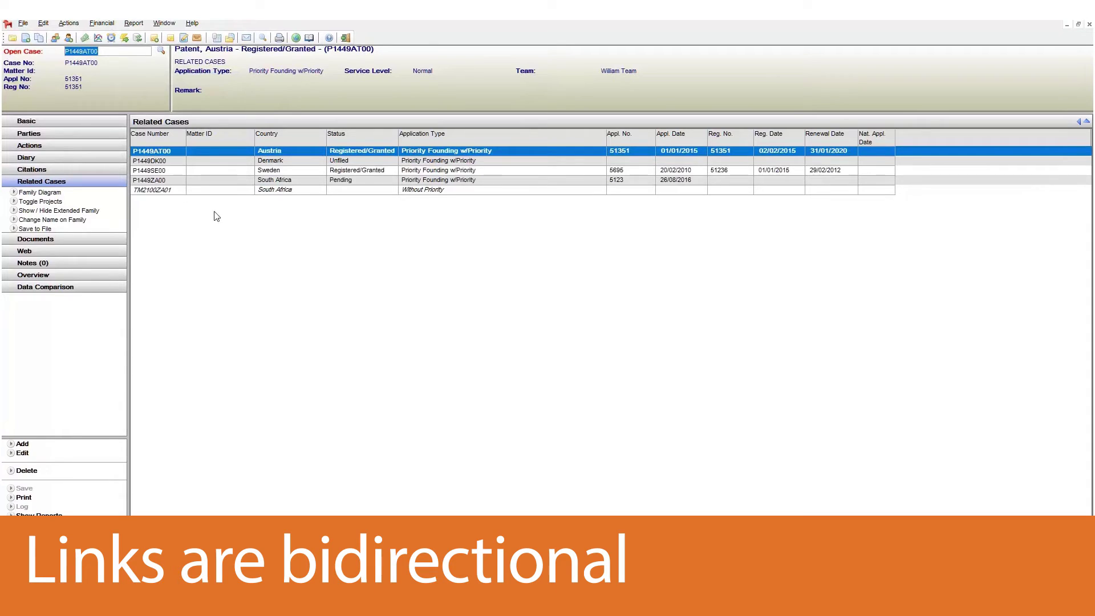
Open the TM2100ZA01 relation for editing and keep its type as Related.
{"action": "left_click", "coordinate": [236, 190]}
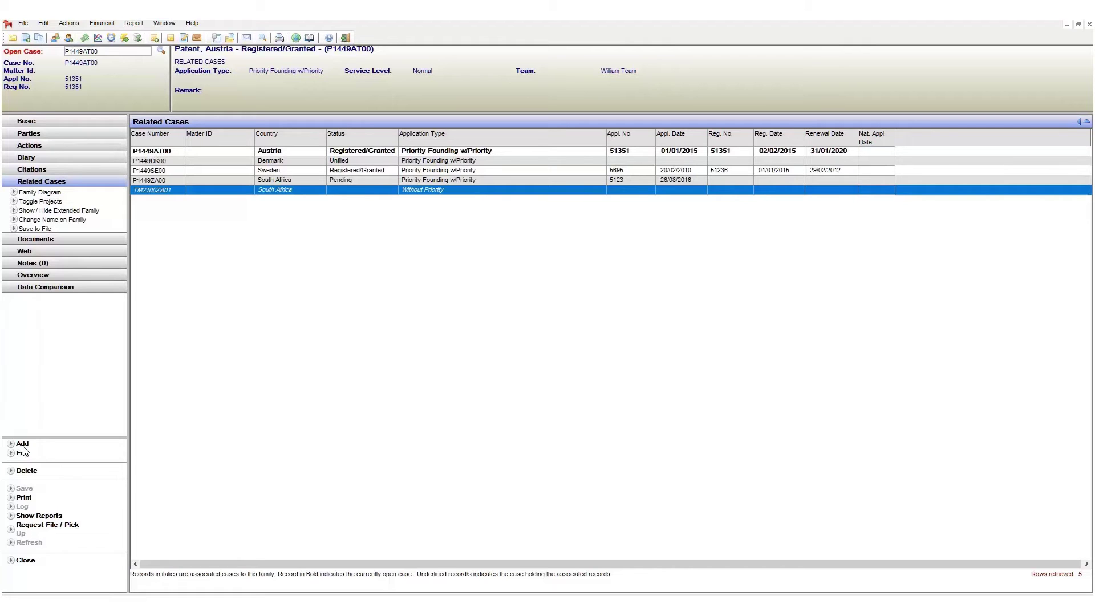
{"action": "left_click", "coordinate": [24, 454]}
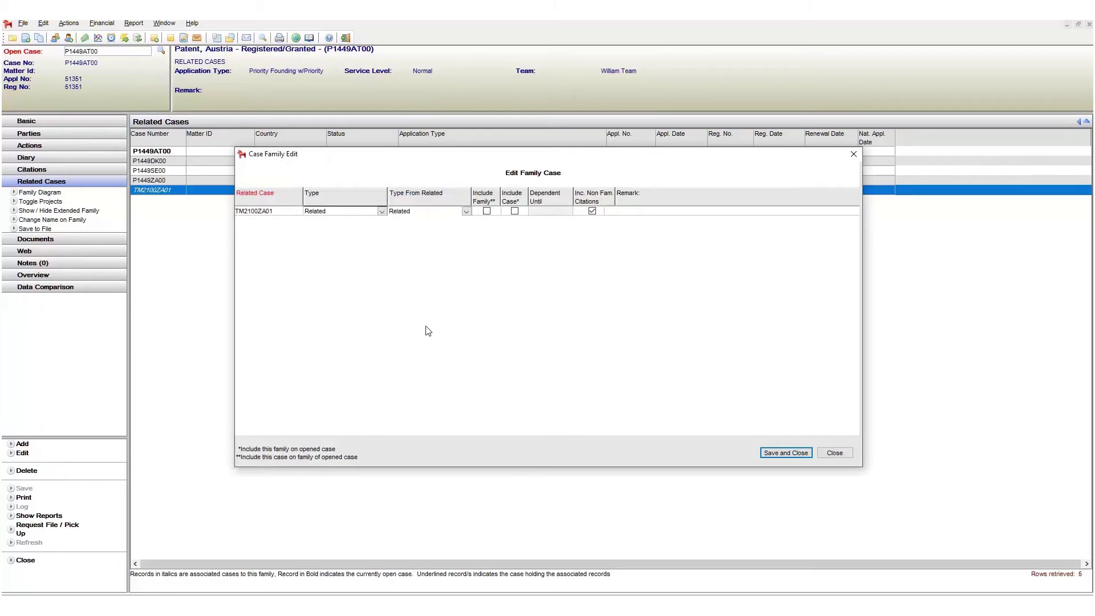
{"action": "left_click", "coordinate": [382, 213]}
{"action": "left_click", "coordinate": [344, 221]}
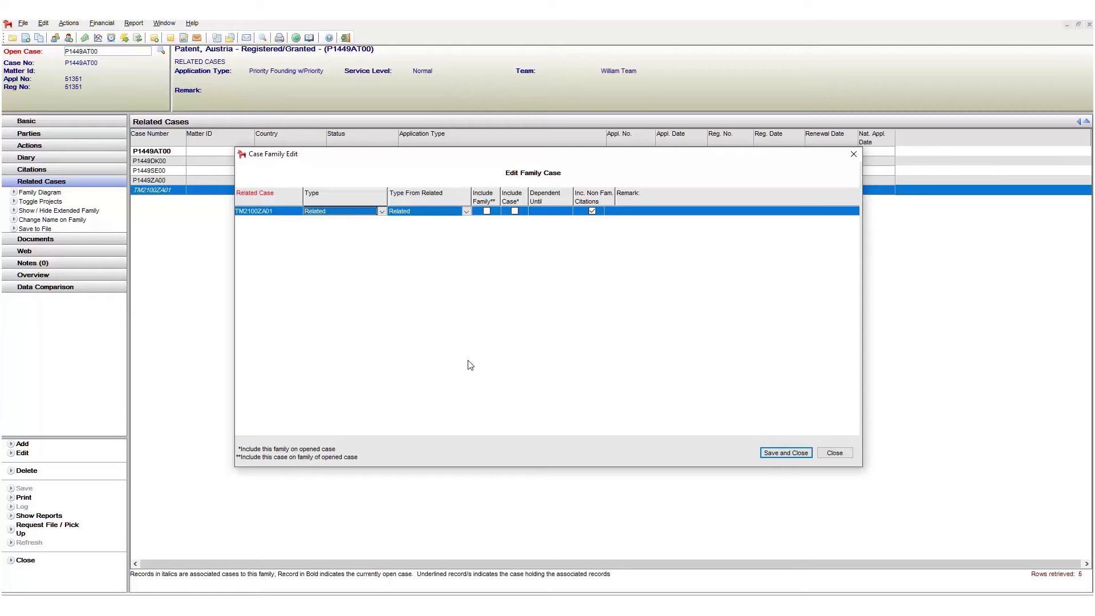
Try the Dependent type, then set the TM2100ZA01 relation to Related and Dependent with a Dependent Until date of 01/09/2016.
{"action": "left_click", "coordinate": [382, 212]}
{"action": "left_click", "coordinate": [338, 231]}
{"action": "left_click", "coordinate": [382, 211]}
{"action": "left_click", "coordinate": [378, 238]}
{"action": "left_click", "coordinate": [568, 211]}
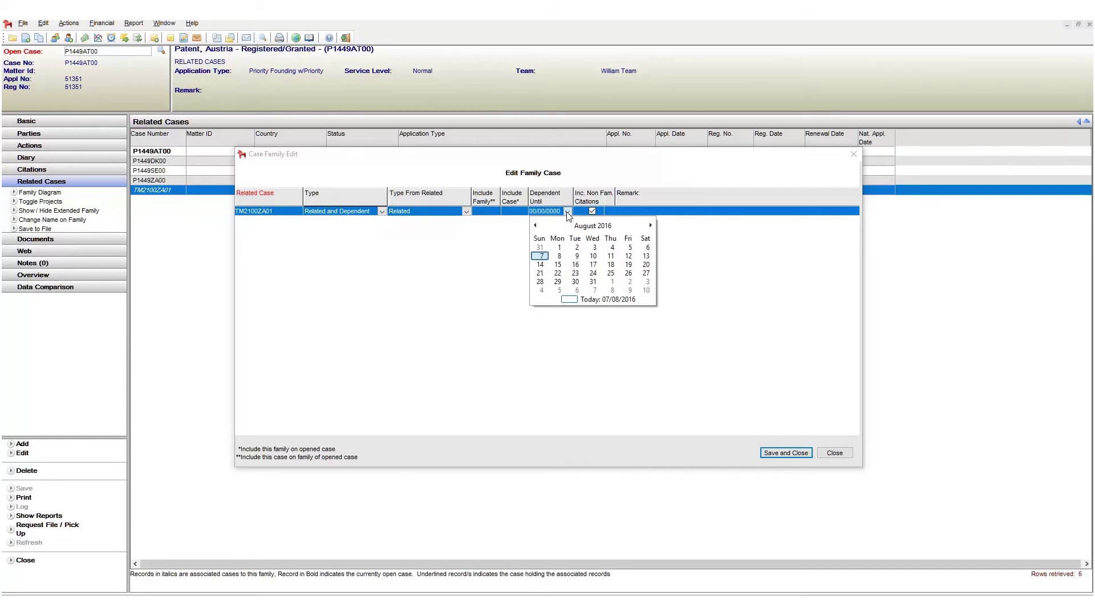
{"action": "left_click", "coordinate": [612, 282]}
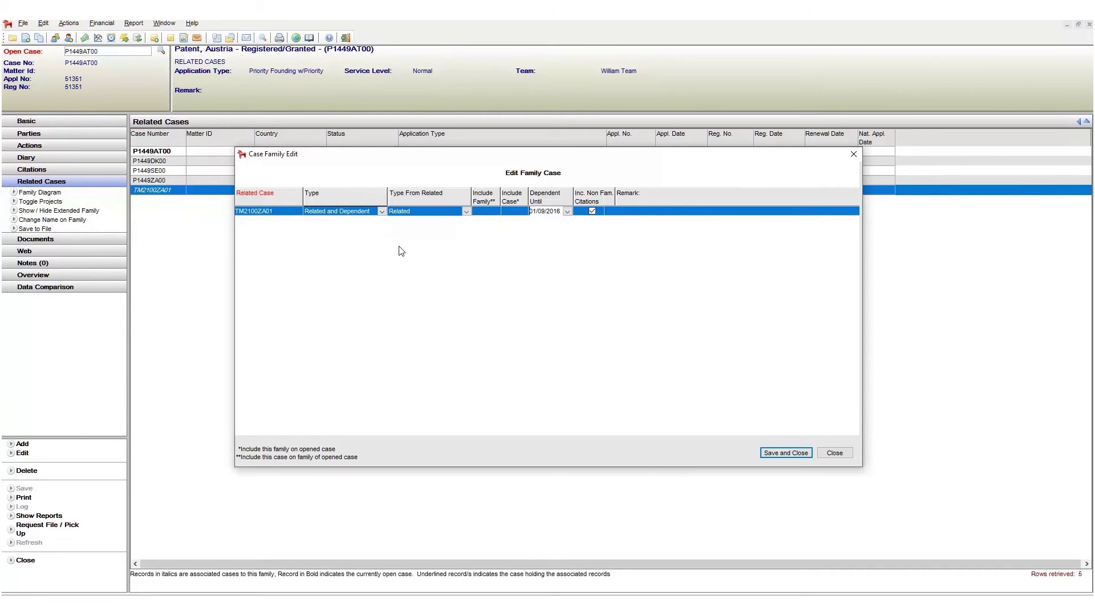
Try the Cross Reference type for the TM2100ZA01 relation, then set it to Associated and save.
{"action": "left_click", "coordinate": [381, 211]}
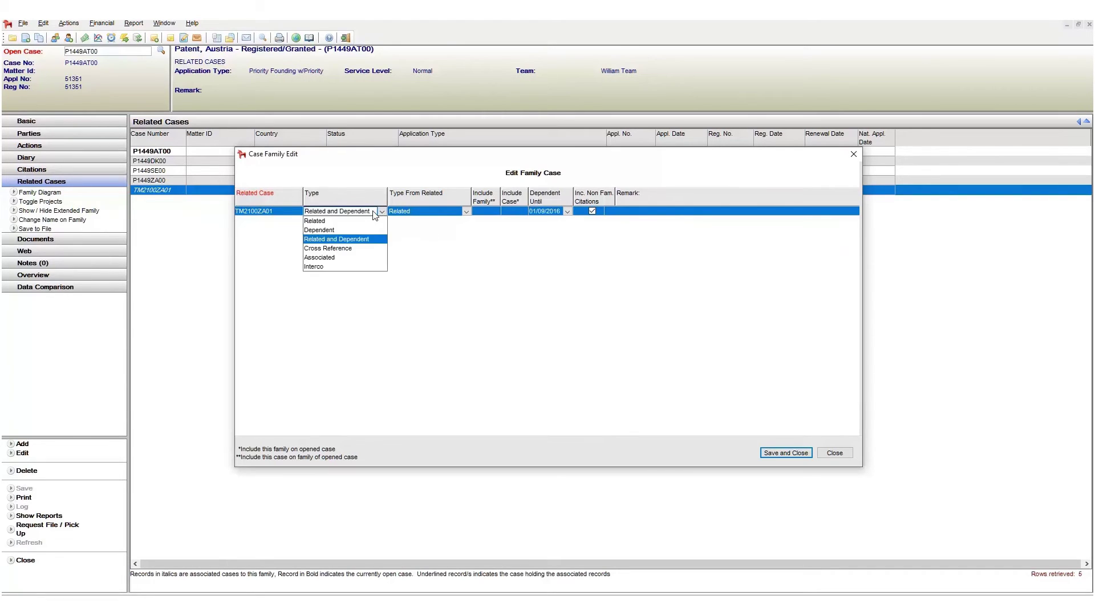
{"action": "left_click", "coordinate": [350, 249]}
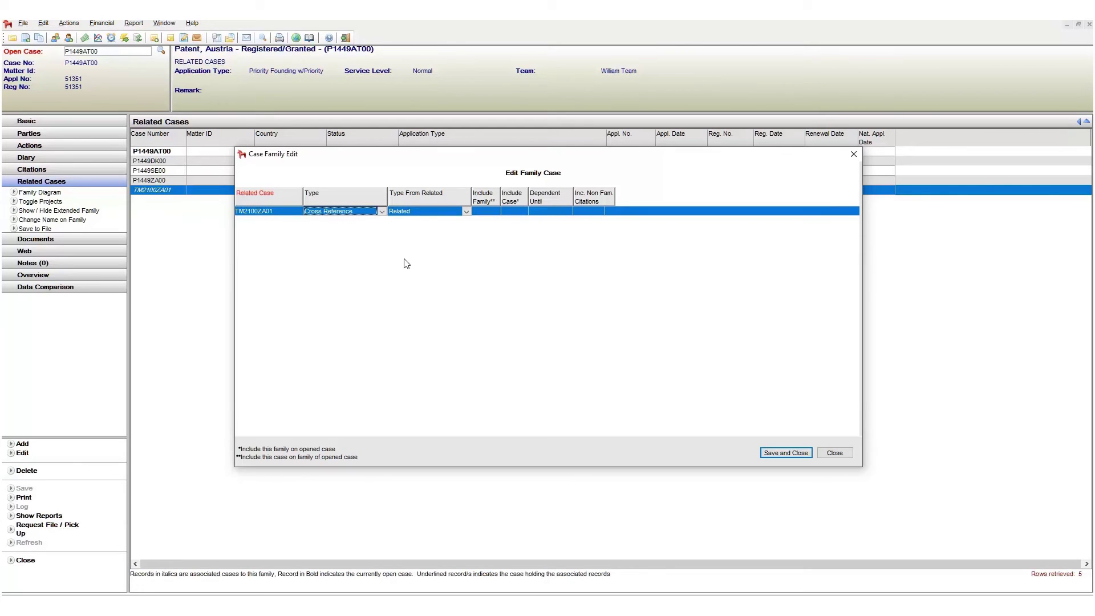
{"action": "left_click", "coordinate": [381, 212]}
{"action": "left_click", "coordinate": [323, 257]}
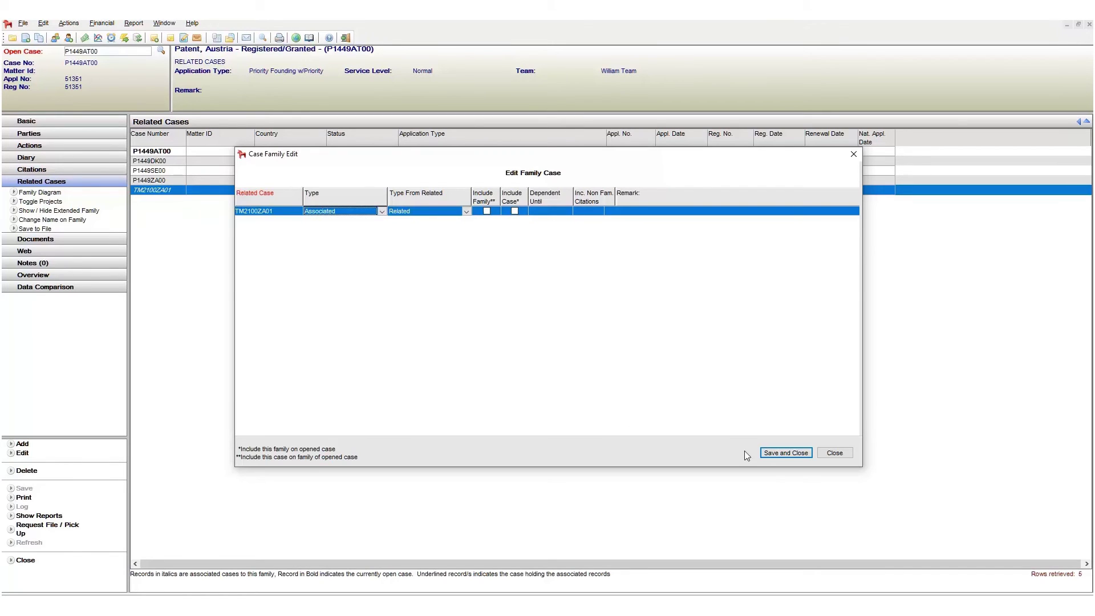
{"action": "left_click", "coordinate": [782, 453]}
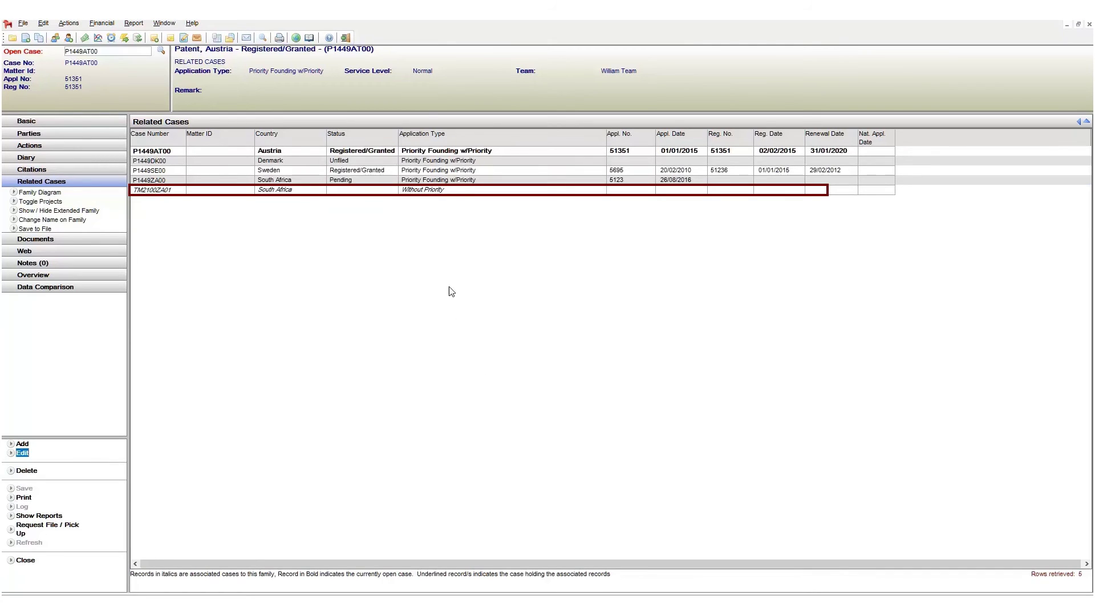
Reopen the TM2100ZA01 relation for editing, review the Type From Related options and set its type back to Related.
{"action": "left_click", "coordinate": [462, 190]}
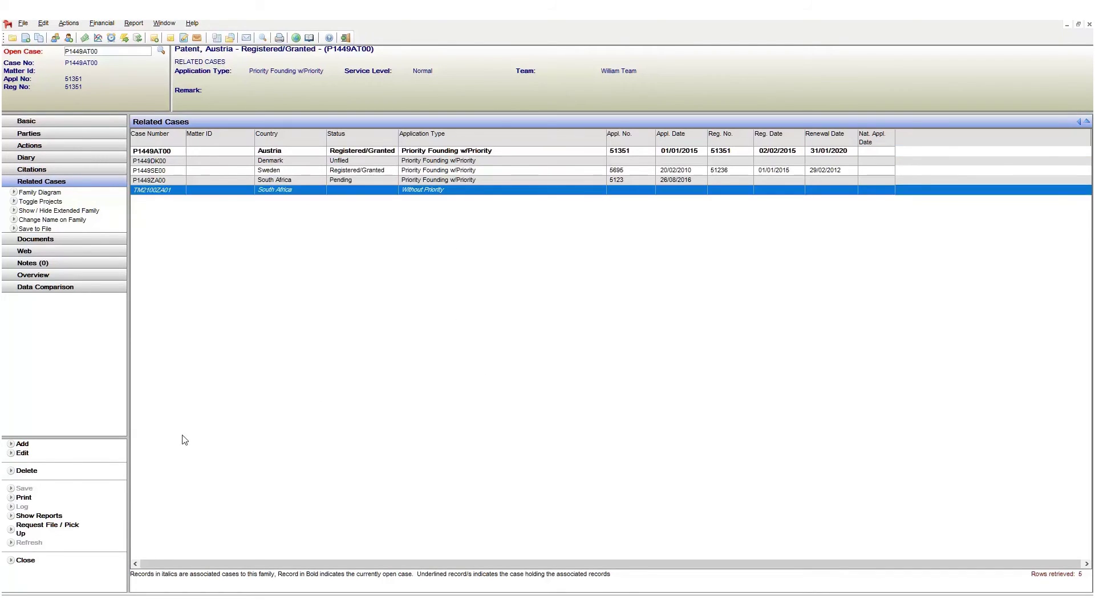
{"action": "left_click", "coordinate": [23, 453]}
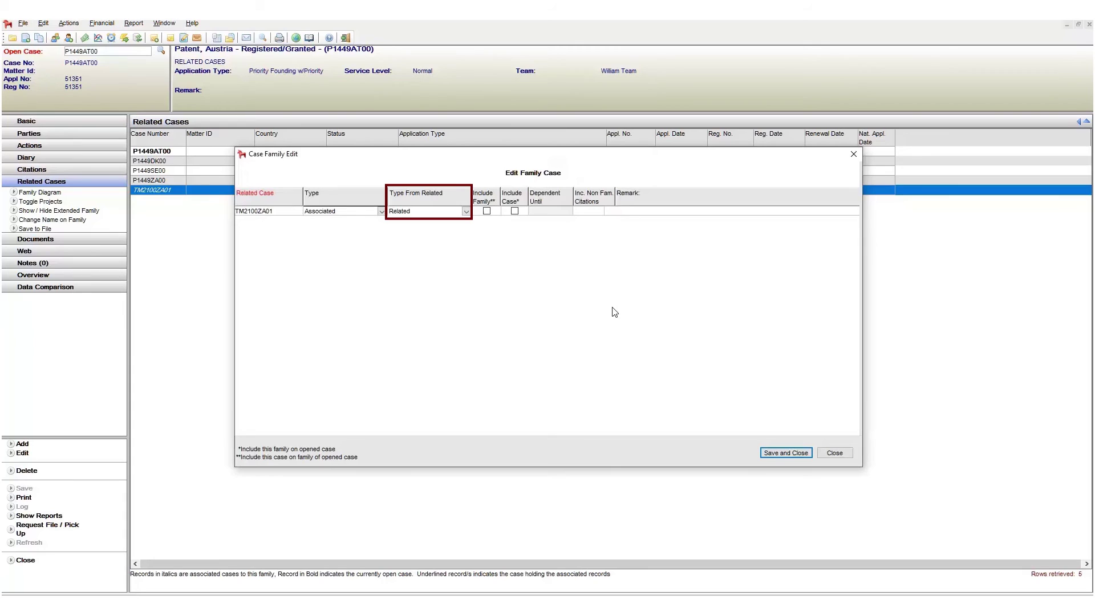
{"action": "left_click", "coordinate": [466, 211]}
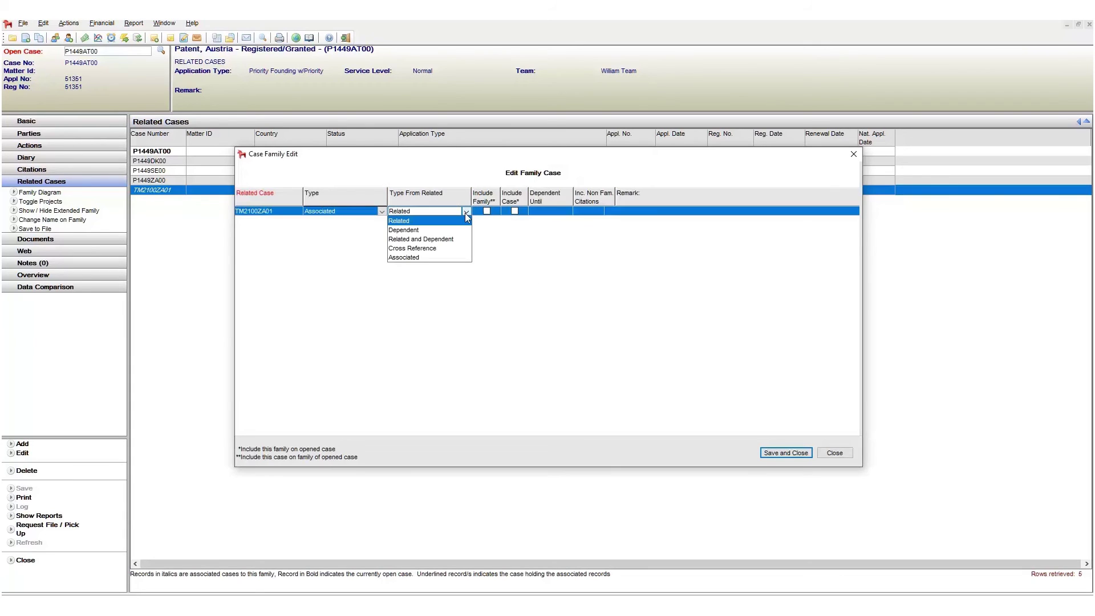
{"action": "left_click", "coordinate": [546, 294]}
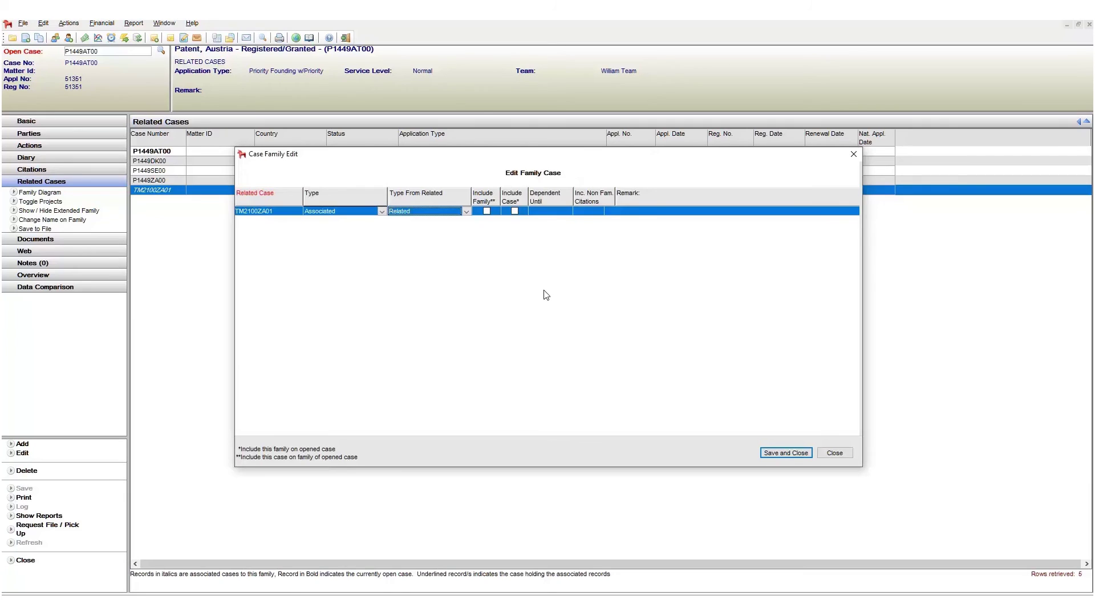
{"action": "left_click", "coordinate": [381, 211]}
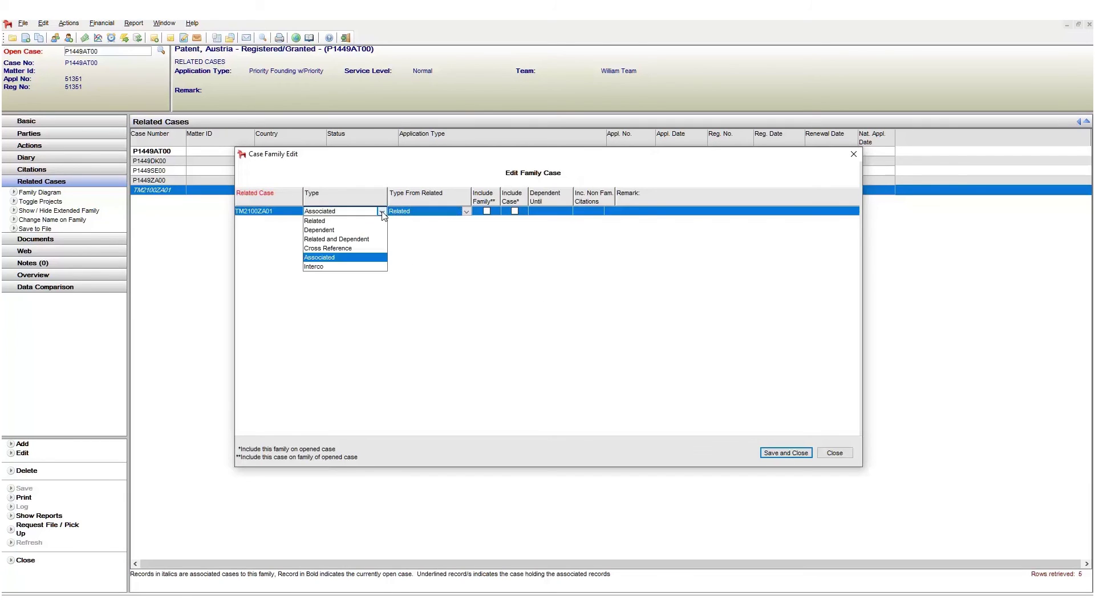
{"action": "left_click", "coordinate": [355, 223]}
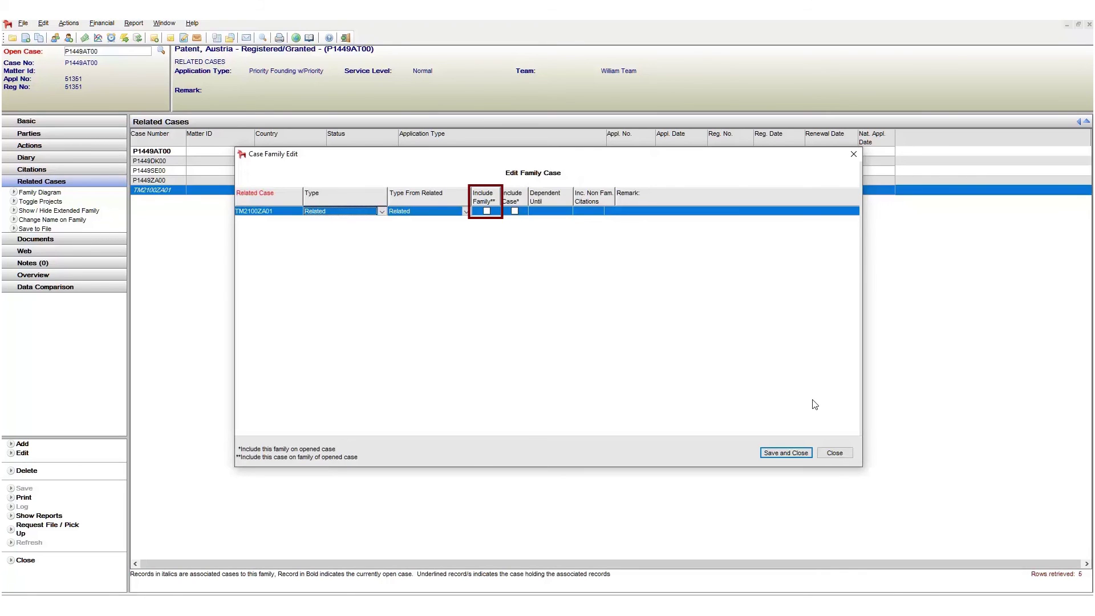
{"action": "left_click", "coordinate": [487, 212]}
{"action": "left_click", "coordinate": [635, 212]}
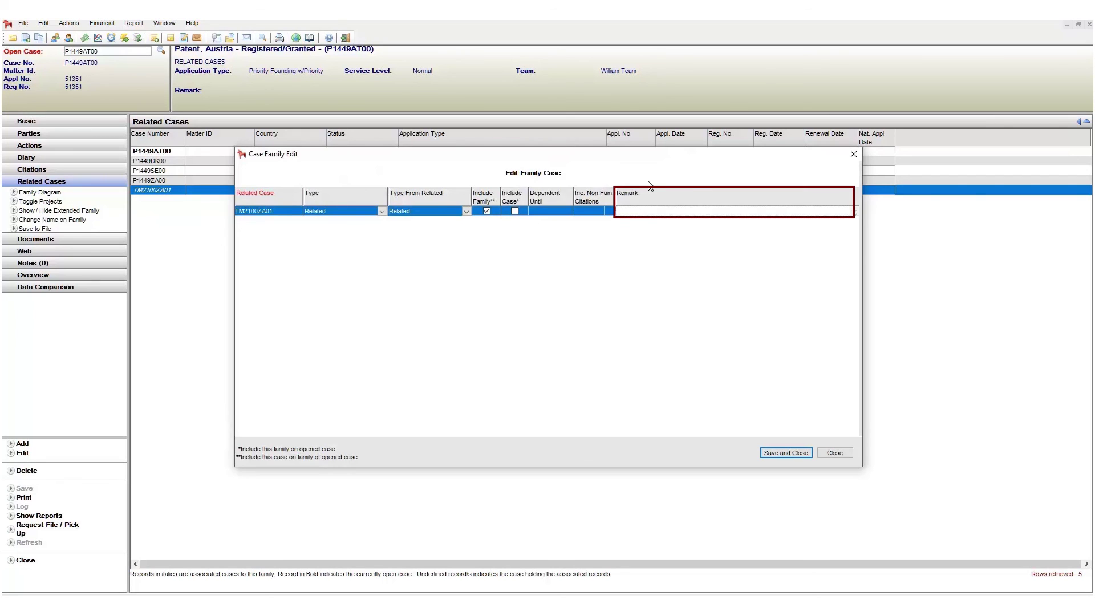
{"action": "type", "text": "This is a remark"}
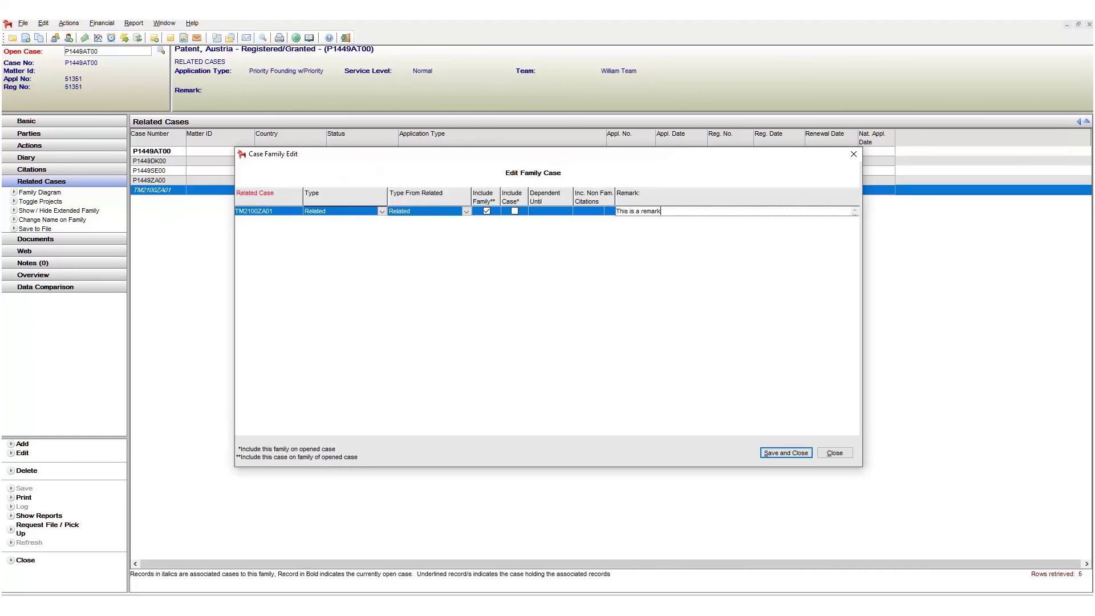
{"action": "left_click", "coordinate": [795, 457]}
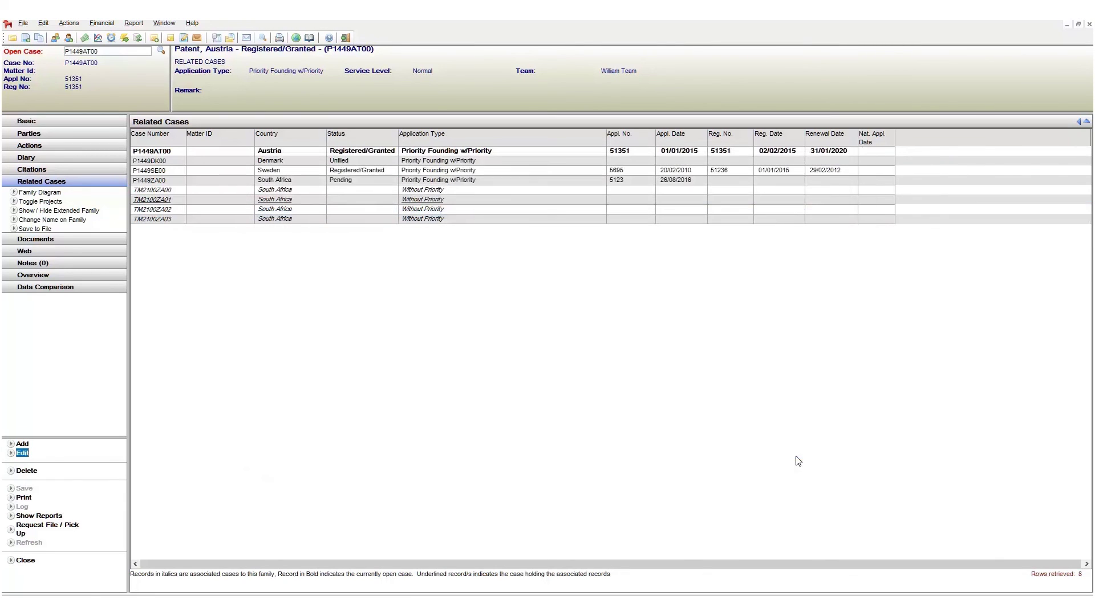
View the blank form for adding related cases, then delete the TM2100ZA03 entry from the related cases of P1449AT00.
{"action": "left_click", "coordinate": [23, 445]}
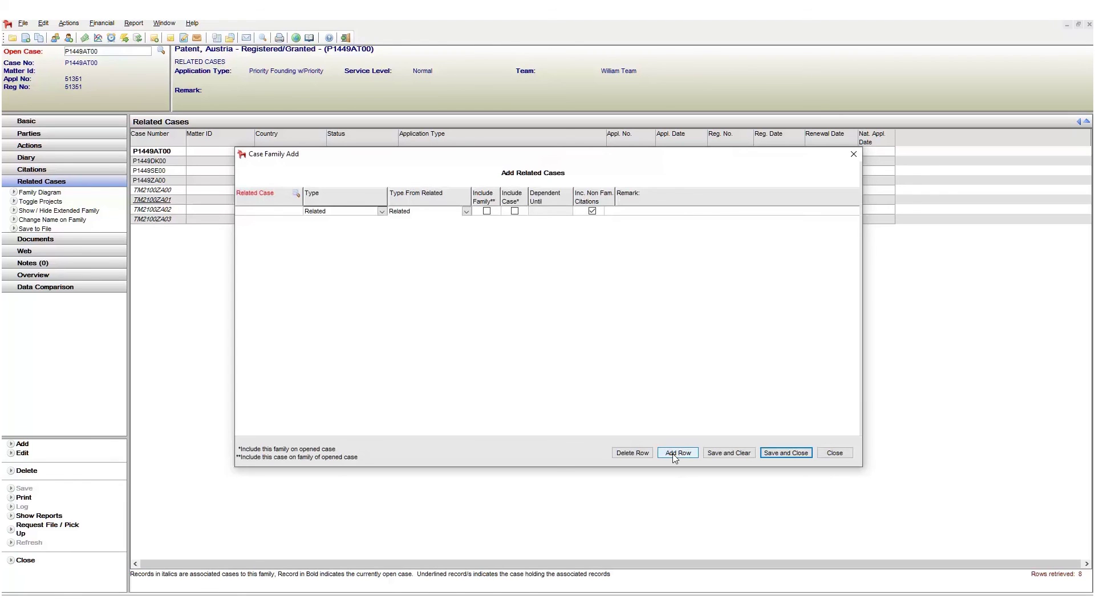
{"action": "left_click", "coordinate": [398, 222]}
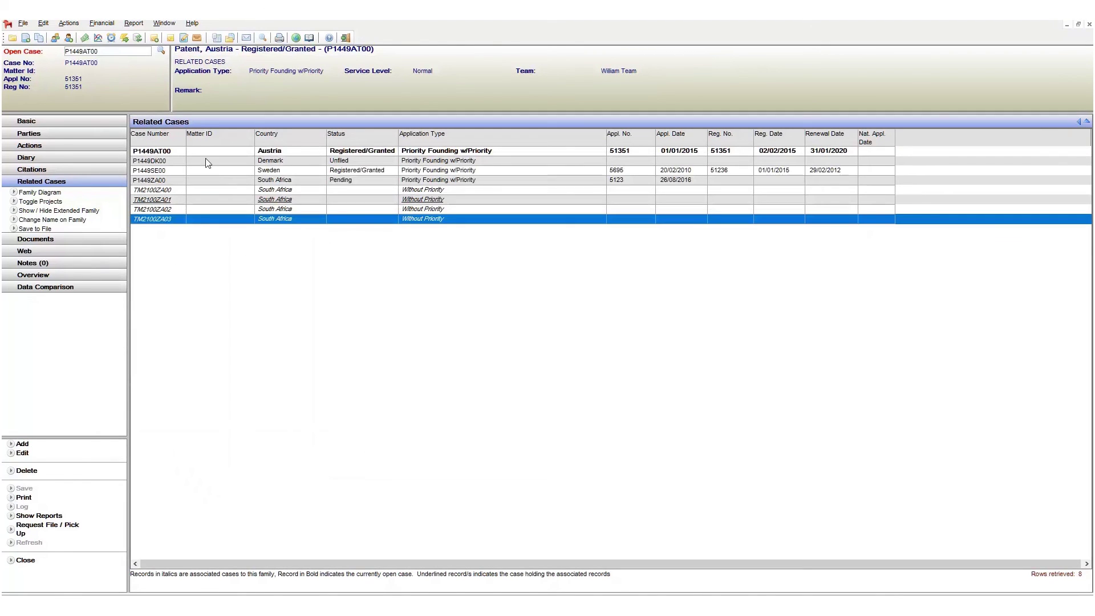
{"action": "left_click", "coordinate": [25, 471]}
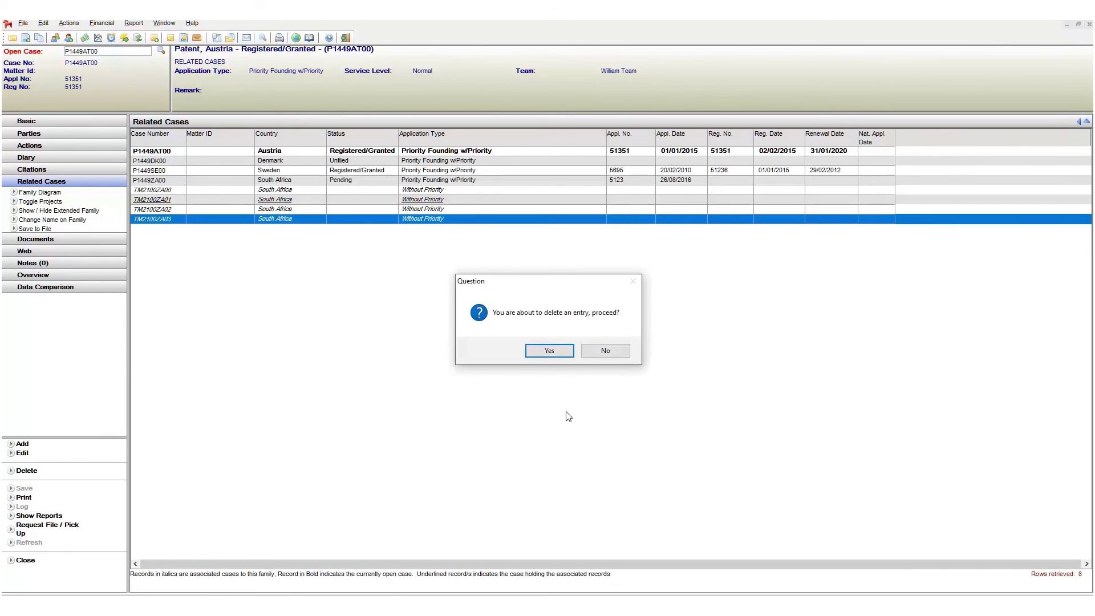
{"action": "left_click", "coordinate": [561, 350]}
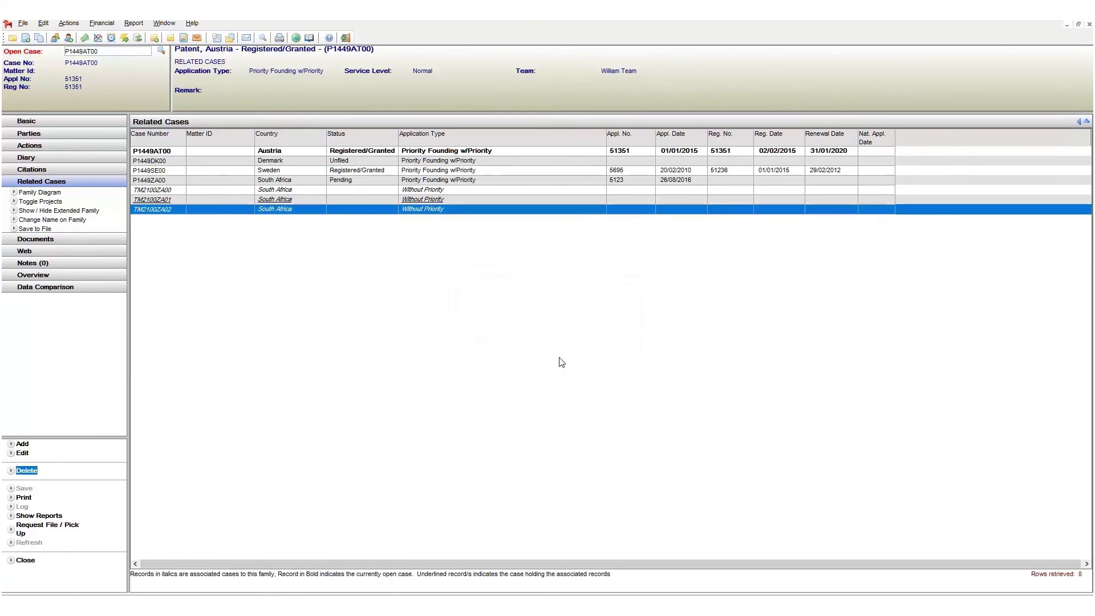